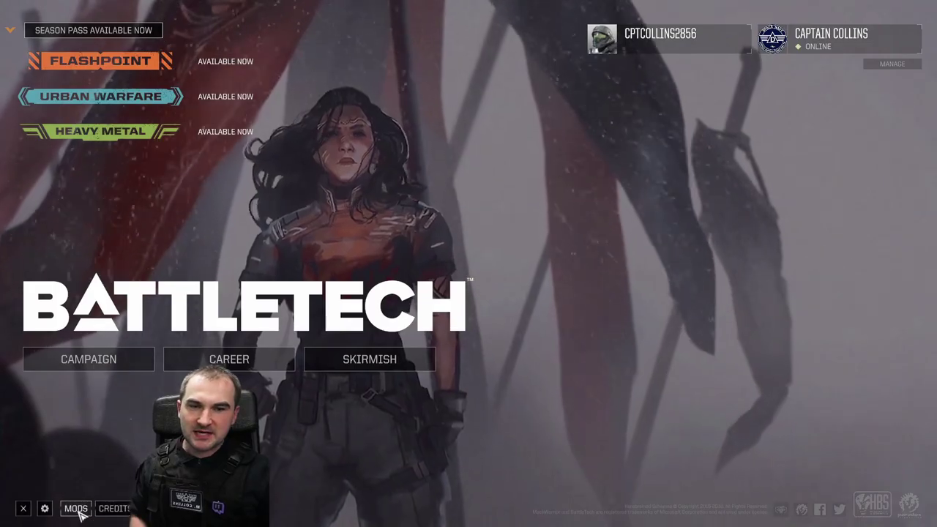
Step: Browse the game's installed mods list and glance at the account info
{"action": "left_click", "coordinate": [76, 508]}
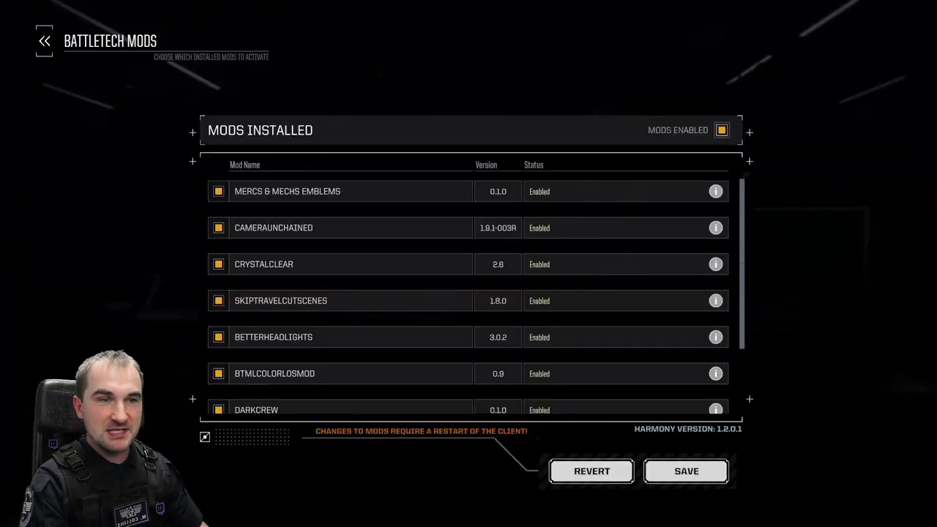
{"action": "scroll", "coordinate": [600, 188], "scroll_direction": "down", "scroll_amount": 2}
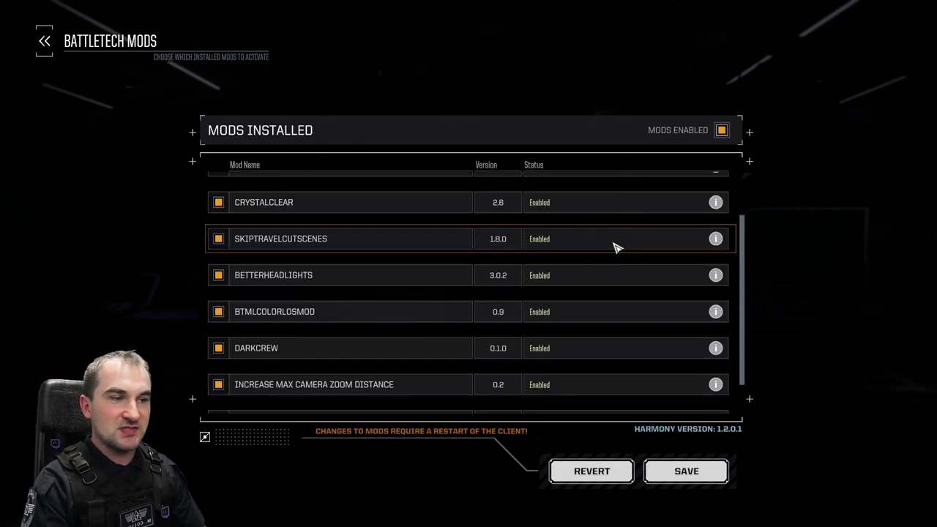
{"action": "scroll", "coordinate": [615, 247], "scroll_direction": "down", "scroll_amount": 1}
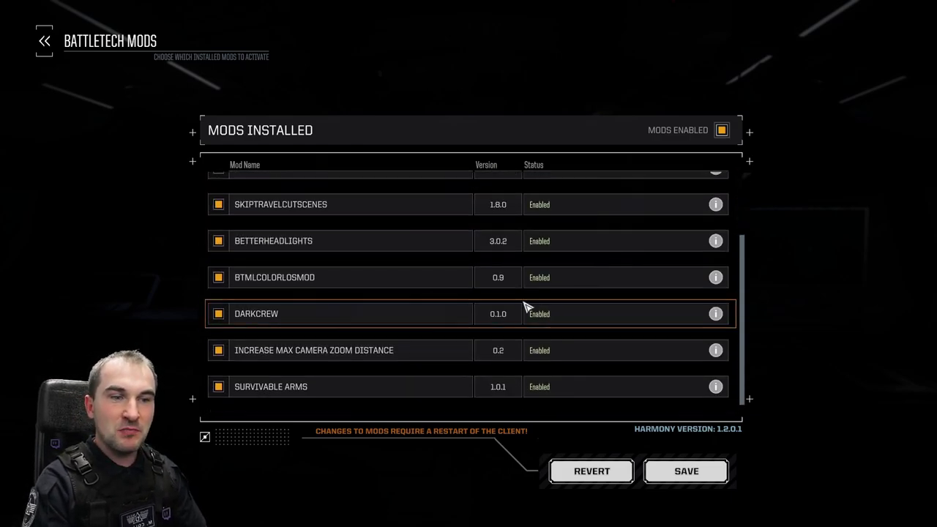
{"action": "scroll", "coordinate": [476, 315], "scroll_direction": "up", "scroll_amount": 3}
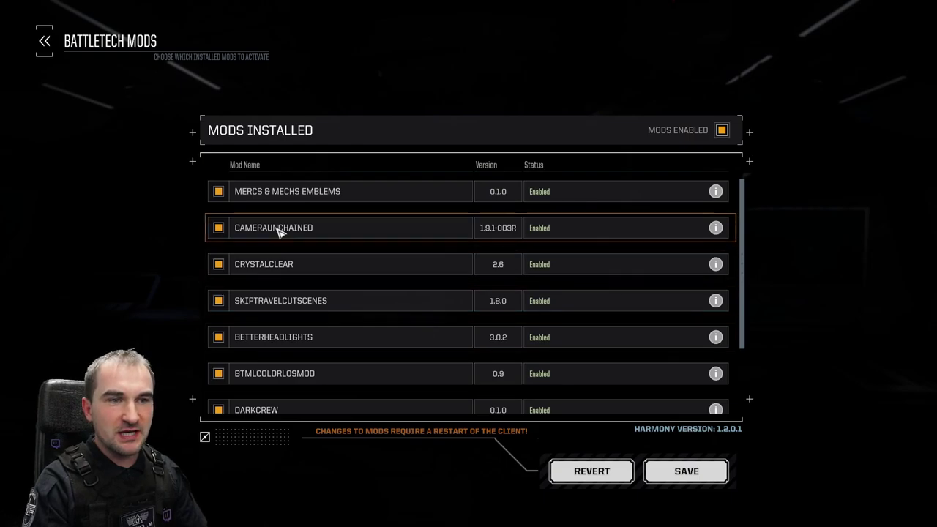
{"action": "scroll", "coordinate": [388, 231], "scroll_direction": "down", "scroll_amount": 1}
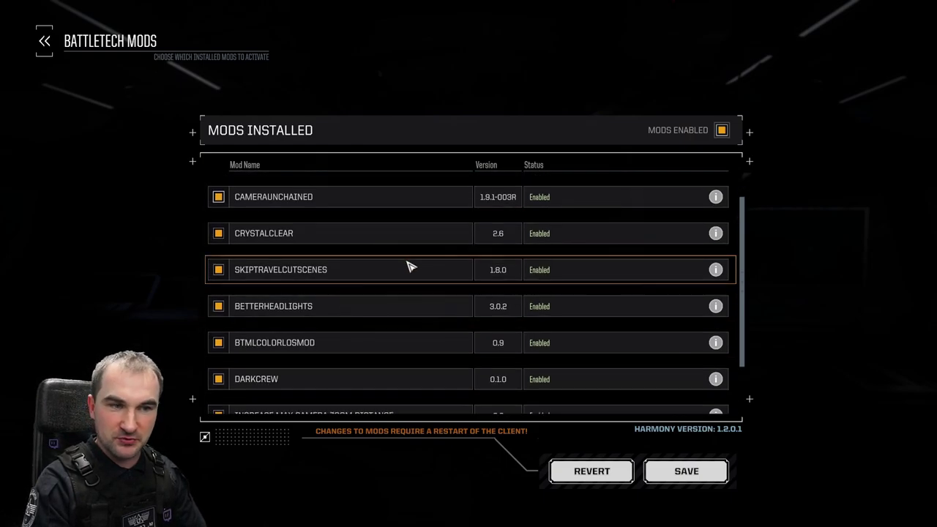
{"action": "scroll", "coordinate": [410, 267], "scroll_direction": "down", "scroll_amount": 1}
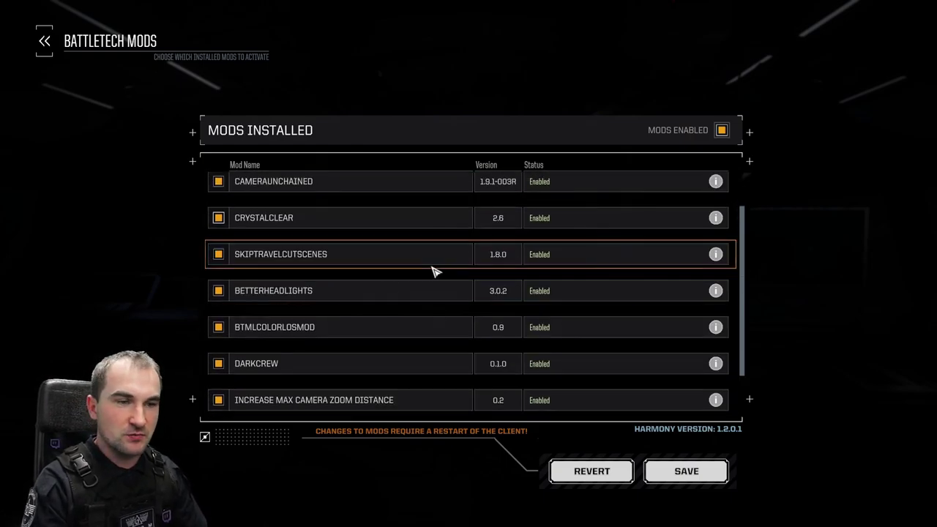
{"action": "scroll", "coordinate": [433, 271], "scroll_direction": "down", "scroll_amount": 1}
{"action": "scroll", "coordinate": [423, 282], "scroll_direction": "down", "scroll_amount": 1}
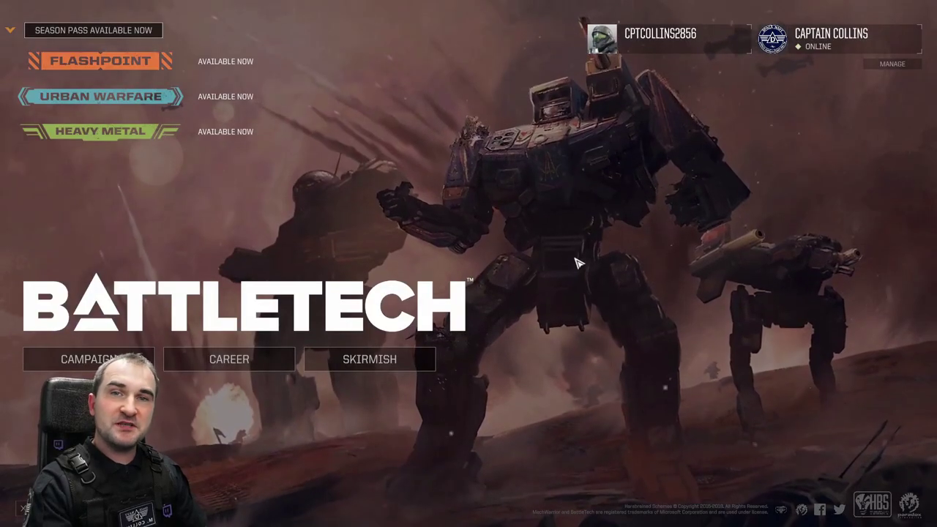
{"action": "left_click", "coordinate": [825, 46]}
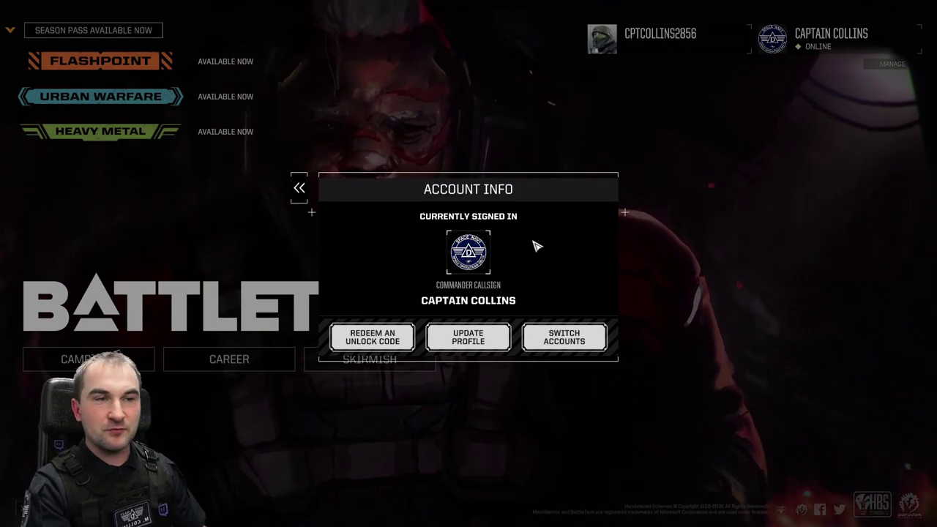
{"action": "left_click", "coordinate": [305, 199]}
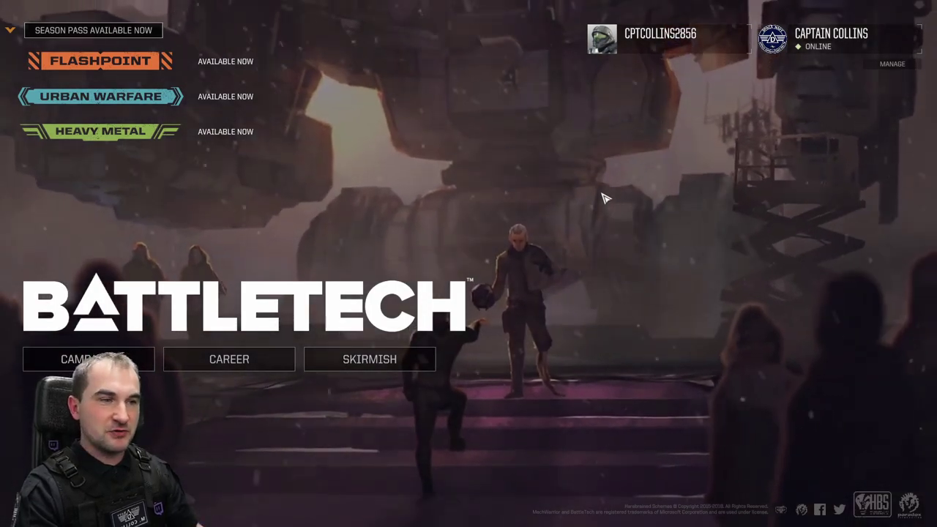
Step: Open Dokumente\My Games\BattleTech\mods in File Explorer, then bring the Nexus Mods browser forward
{"action": "key", "text": "alt+Tab"}
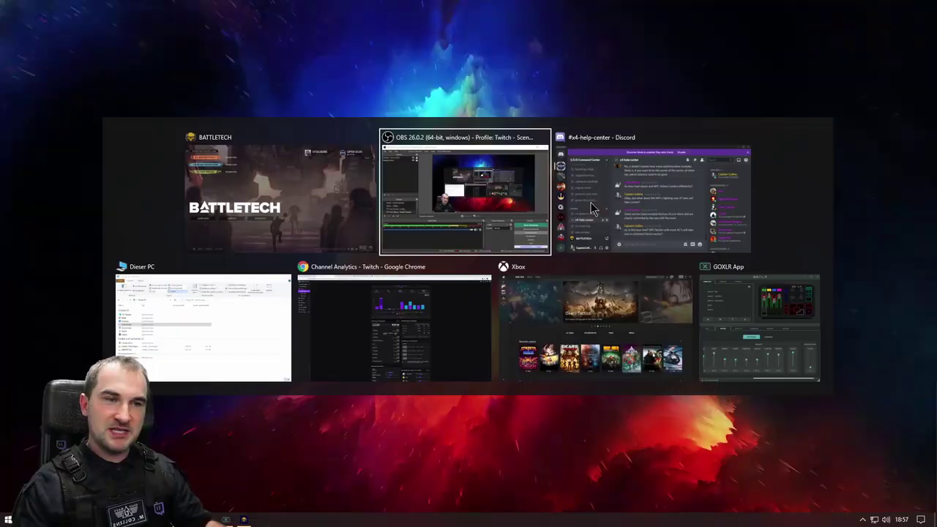
{"action": "key", "text": "super+e"}
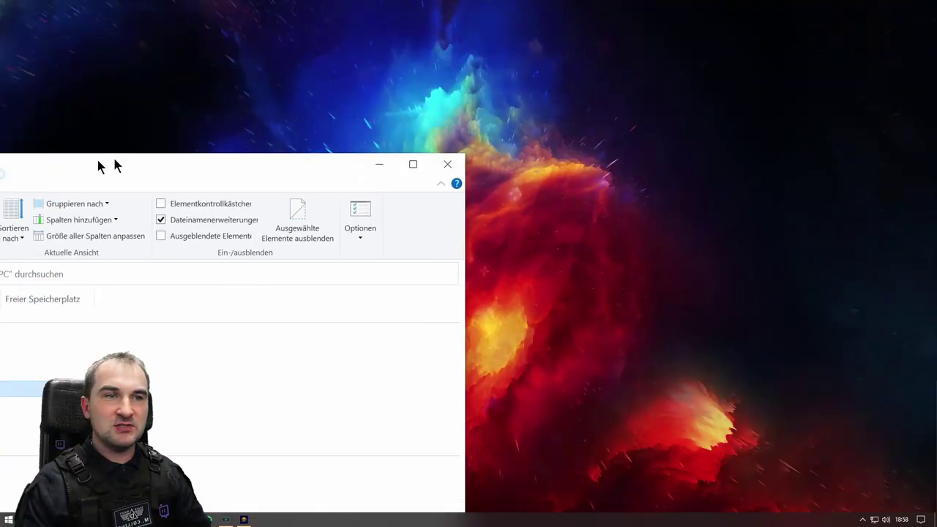
{"action": "left_click_drag", "start_coordinate": [115, 164], "coordinate": [430, 80]}
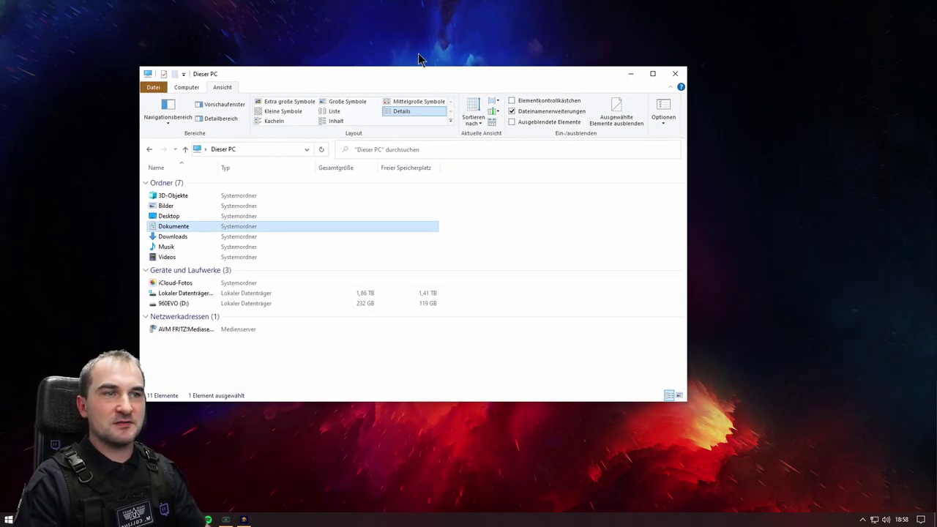
{"action": "double_click", "coordinate": [172, 228]}
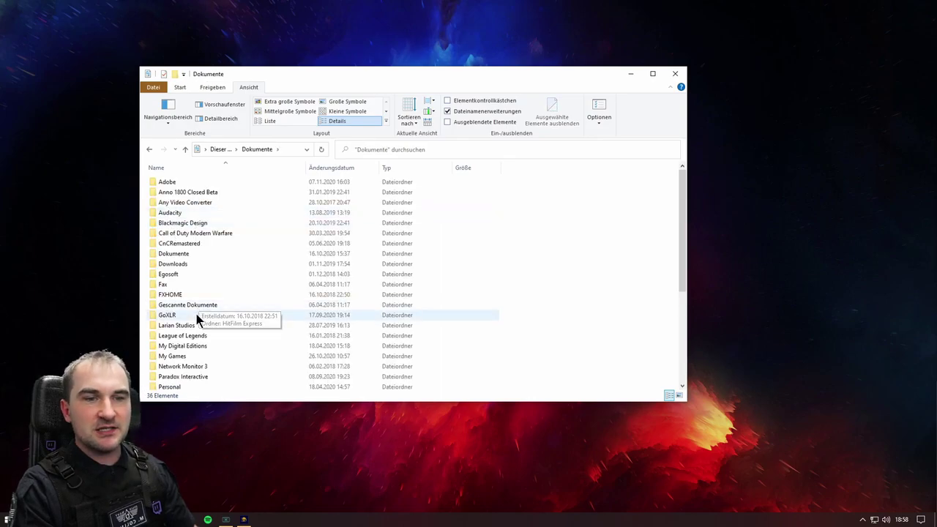
{"action": "double_click", "coordinate": [188, 357]}
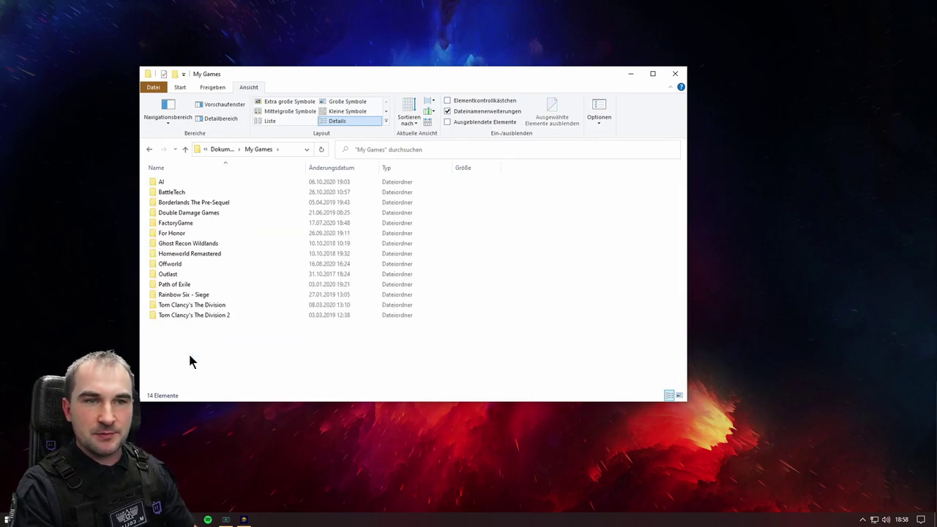
{"action": "double_click", "coordinate": [178, 192]}
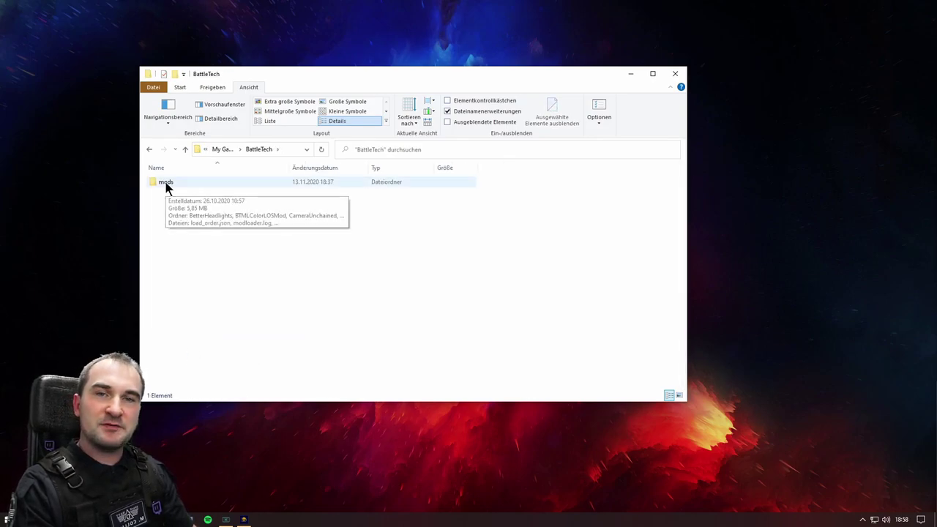
{"action": "double_click", "coordinate": [165, 184]}
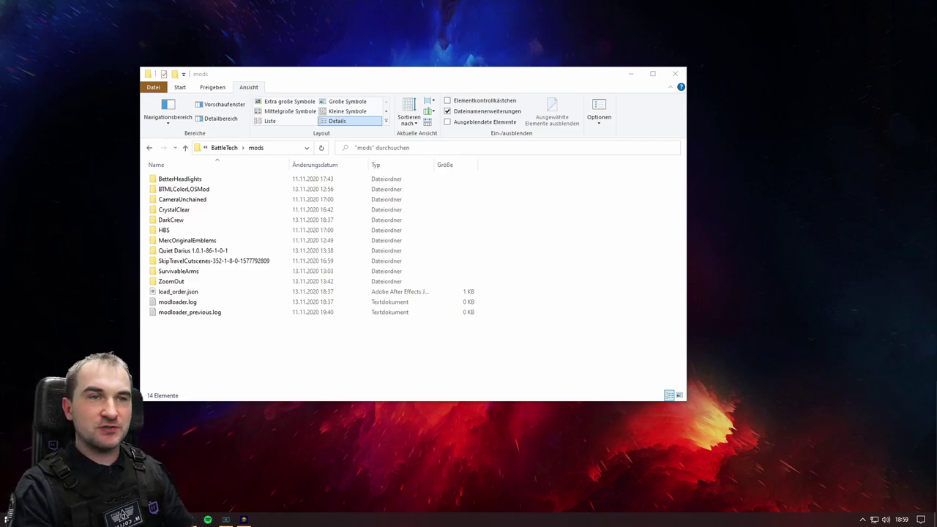
{"action": "left_click_drag", "start_coordinate": [0, 81], "coordinate": [369, 17]}
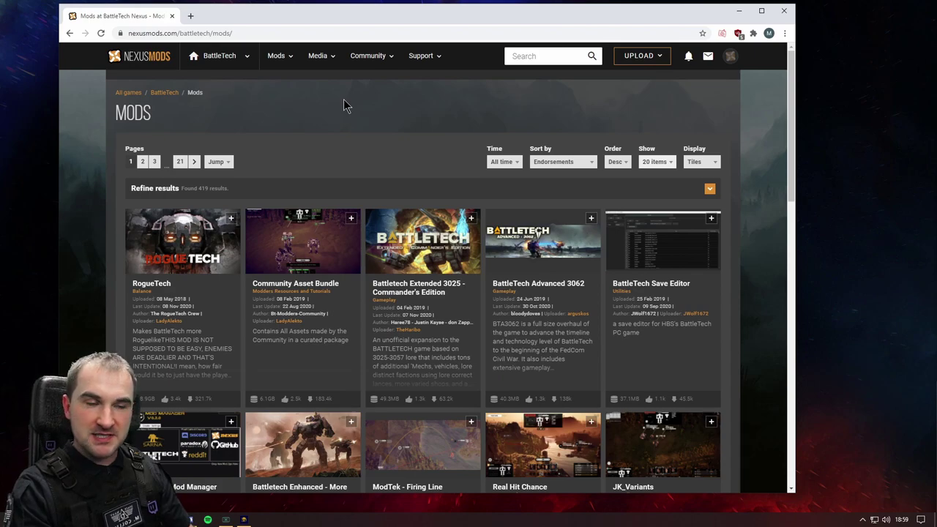
Step: Scroll the Nexus Mods BattleTech listing and advance a page to find 'Zoom out further'
{"action": "left_click", "coordinate": [239, 37]}
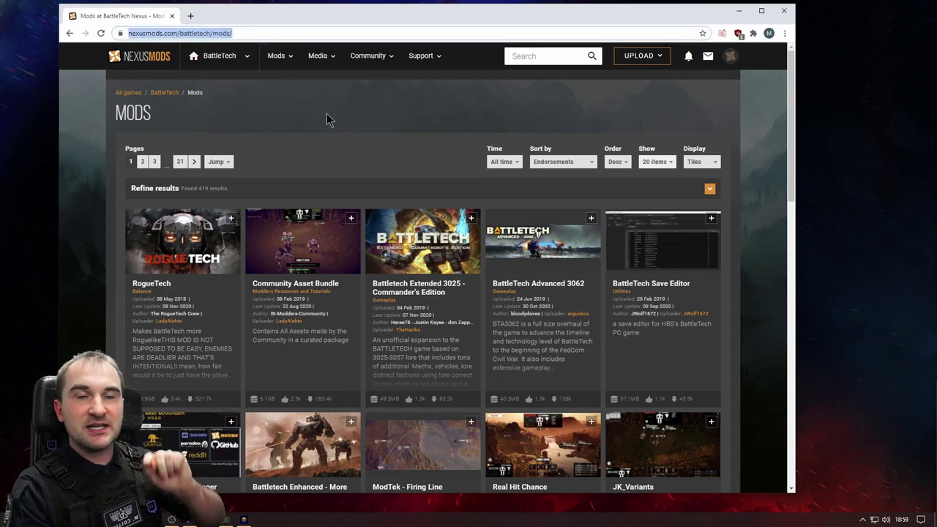
{"action": "scroll", "coordinate": [339, 156], "scroll_direction": "down", "scroll_amount": 6}
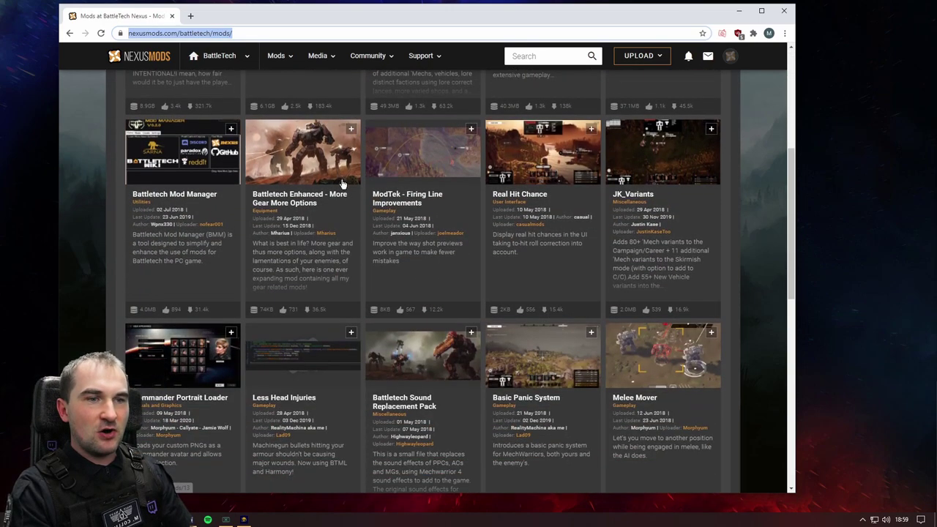
{"action": "scroll", "coordinate": [375, 220], "scroll_direction": "down", "scroll_amount": 5}
{"action": "scroll", "coordinate": [424, 260], "scroll_direction": "up", "scroll_amount": 4}
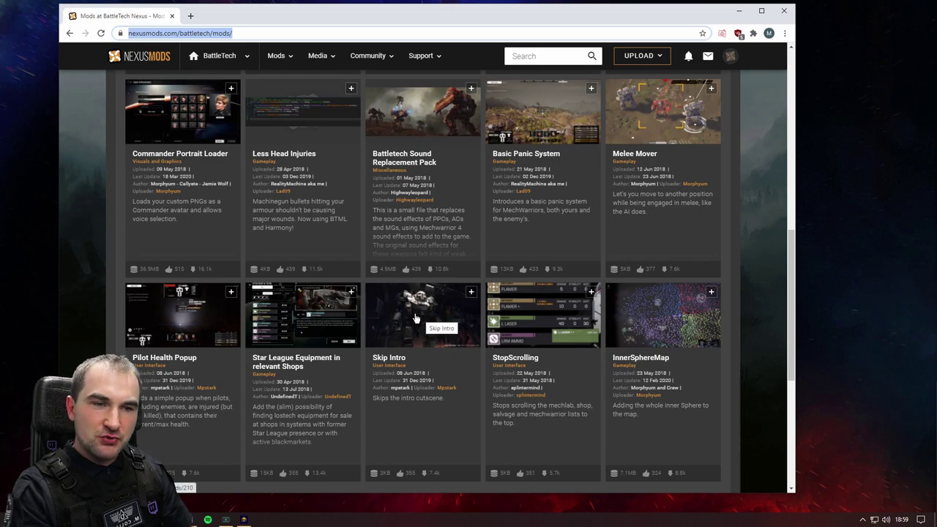
{"action": "scroll", "coordinate": [415, 317], "scroll_direction": "up", "scroll_amount": 8}
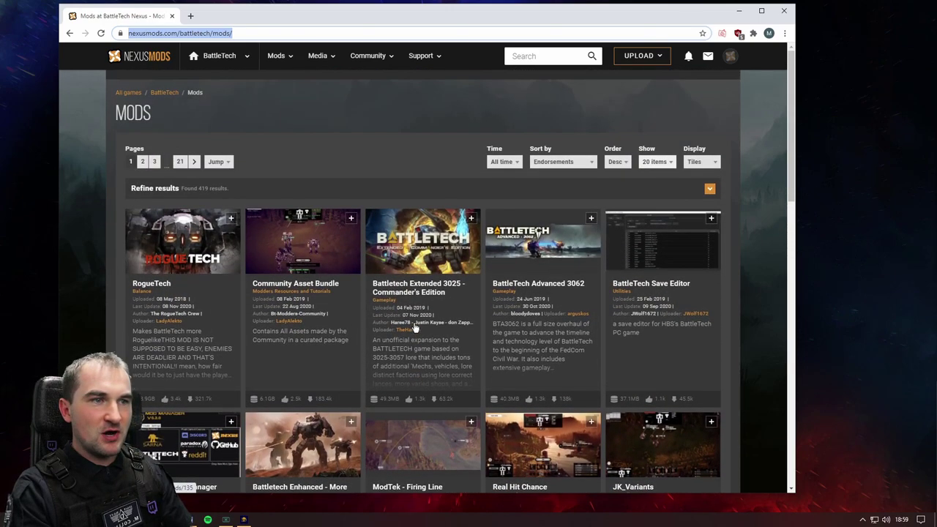
{"action": "scroll", "coordinate": [415, 328], "scroll_direction": "down", "scroll_amount": 1}
{"action": "left_click", "coordinate": [194, 113]}
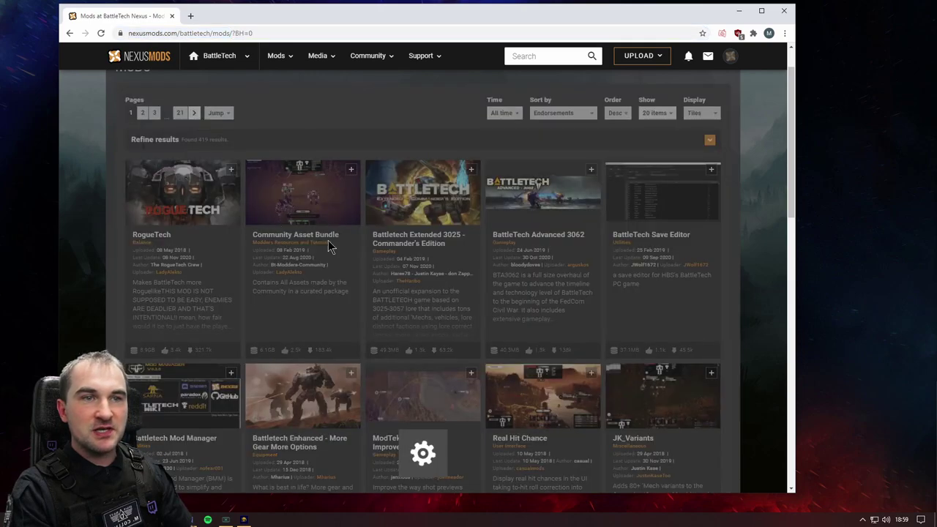
{"action": "scroll", "coordinate": [380, 256], "scroll_direction": "down", "scroll_amount": 3}
{"action": "scroll", "coordinate": [380, 259], "scroll_direction": "down", "scroll_amount": 3}
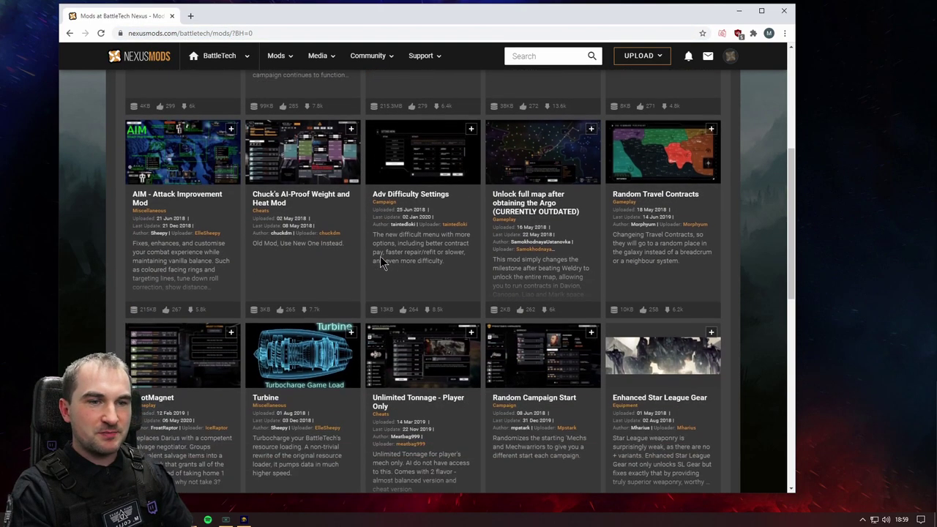
{"action": "scroll", "coordinate": [380, 260], "scroll_direction": "down", "scroll_amount": 2}
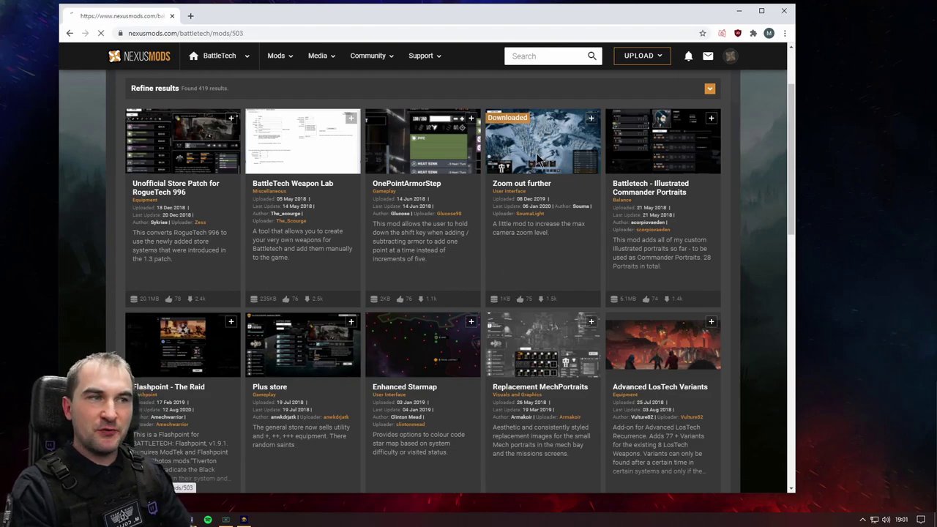
Step: Scroll the 'Zoom out further' mod page down to its install guide
{"action": "scroll", "coordinate": [425, 234], "scroll_direction": "down", "scroll_amount": 2}
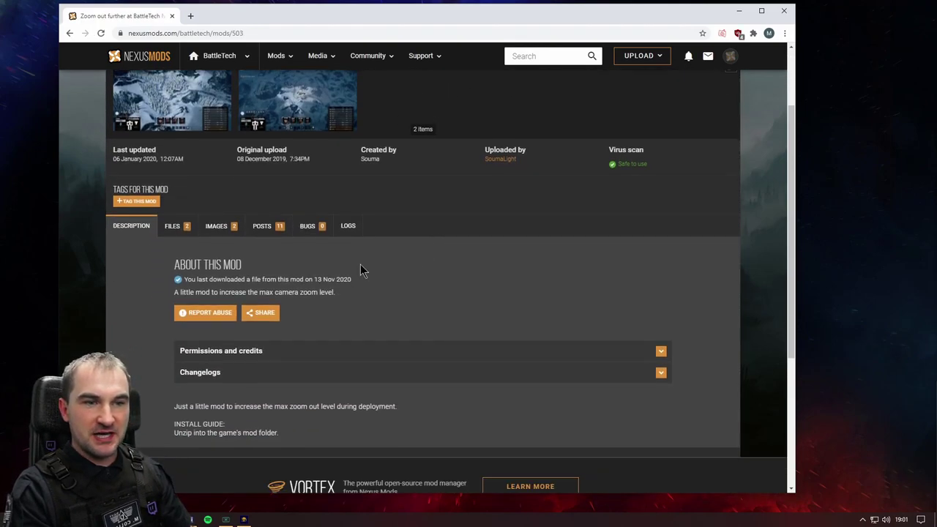
{"action": "scroll", "coordinate": [374, 282], "scroll_direction": "down", "scroll_amount": 2}
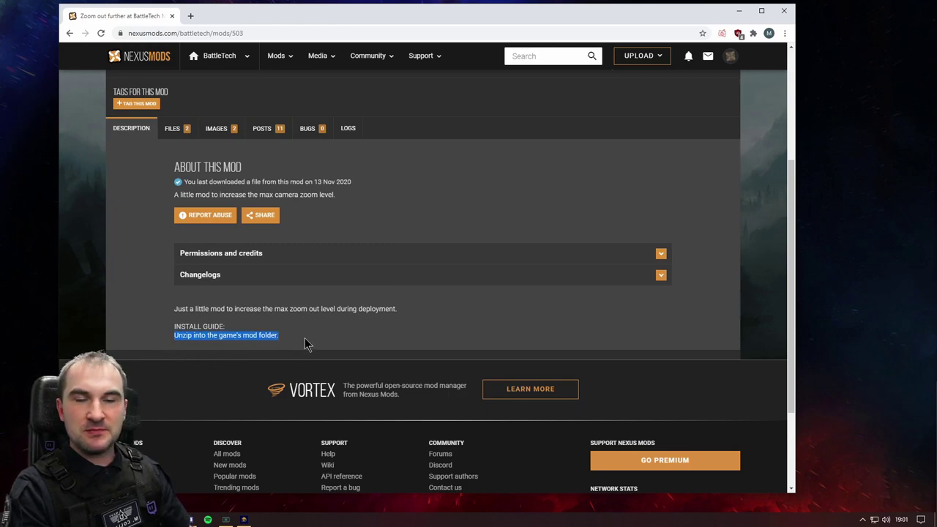
{"action": "left_click", "coordinate": [327, 319]}
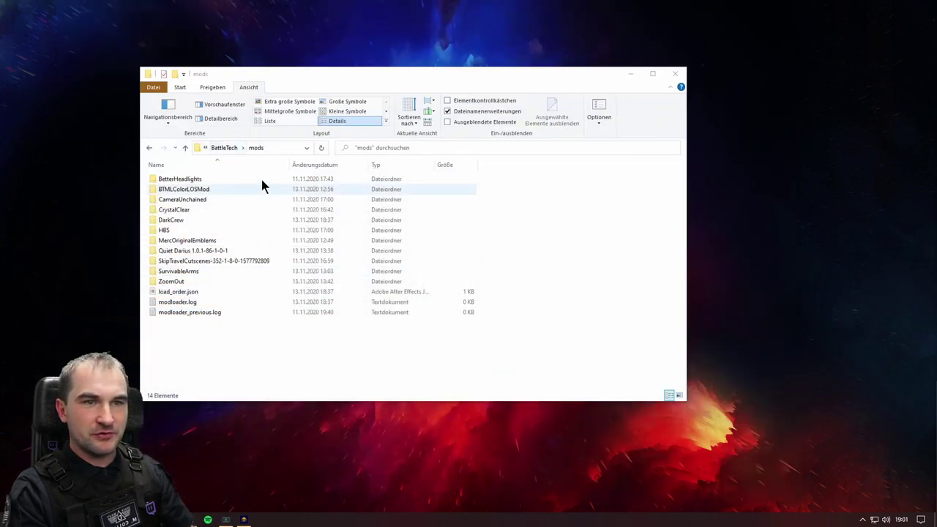
Step: Return to the BATTLETECH game window from the taskbar
{"action": "left_click", "coordinate": [244, 520]}
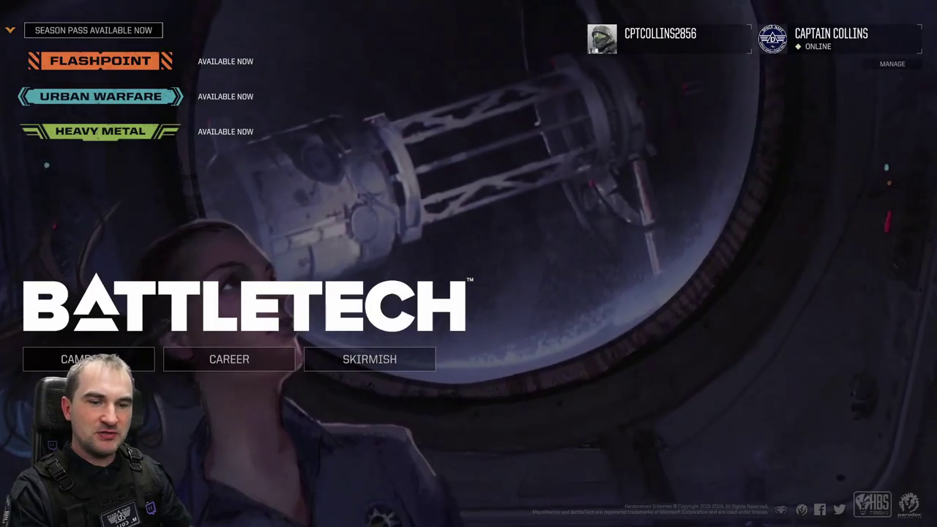